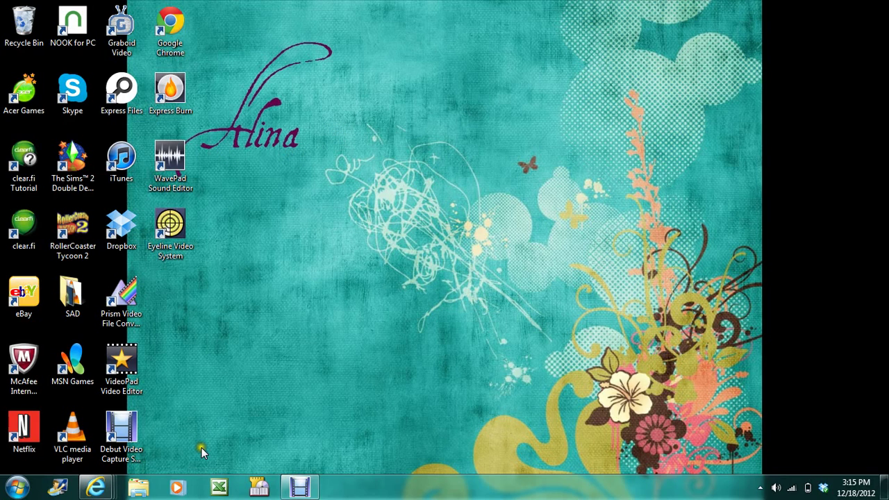
Bring forward the Internet Explorer window with the black-and-white child-with-apples photo
mouse_move(94, 488)
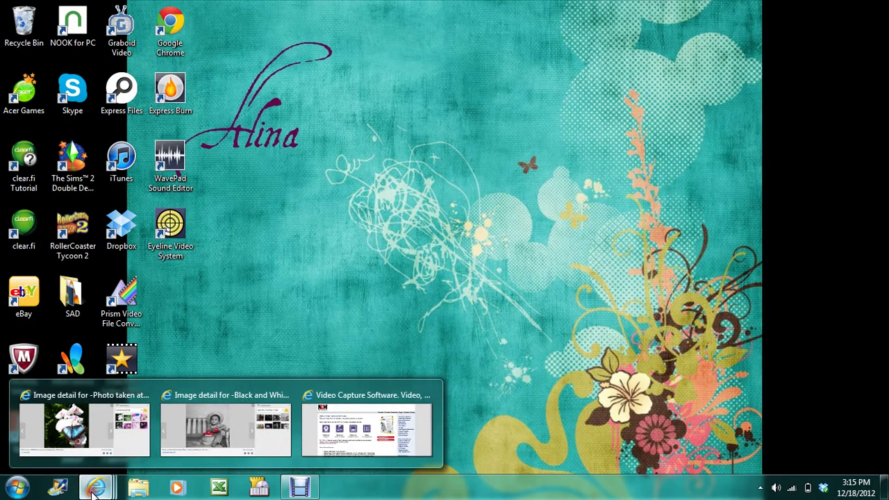
mouse_move(98, 430)
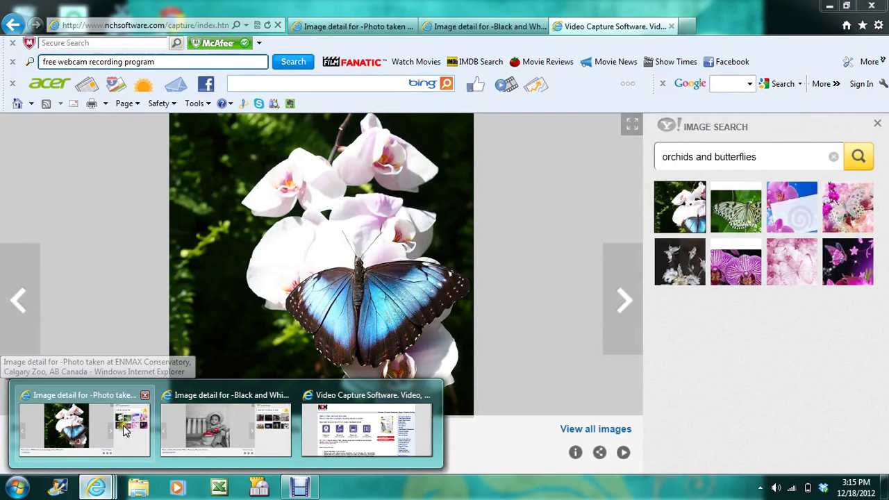
Show the image-detail page with the partial-colour photo of a child holding red apples
click(194, 430)
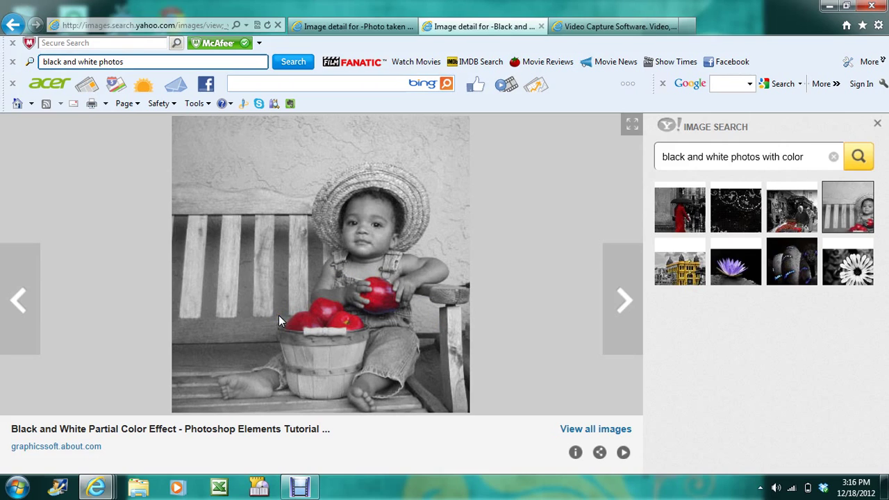
Open pixlr.com in a new tab and launch the advanced Pixlr editor
click(692, 27)
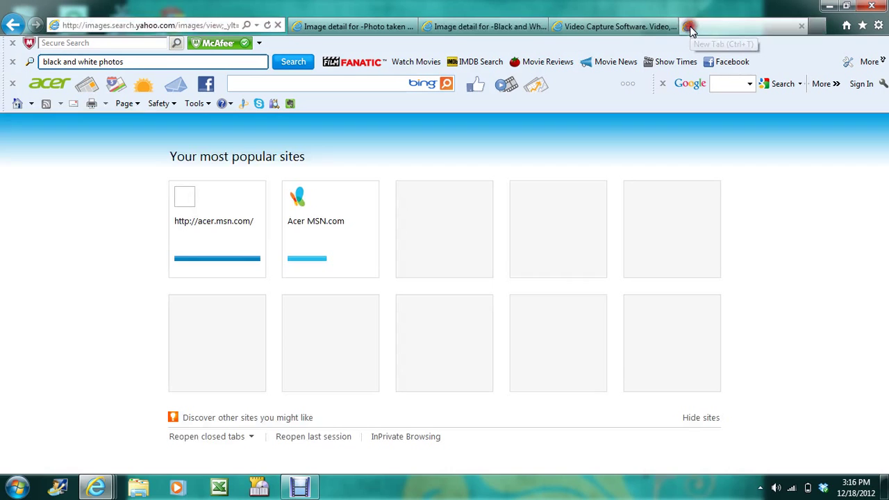
text(pixlr.com/)
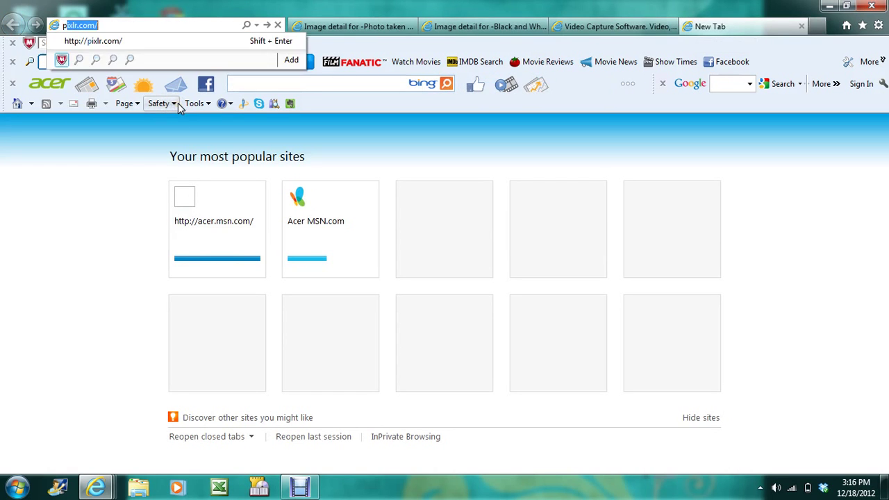
key(Return)
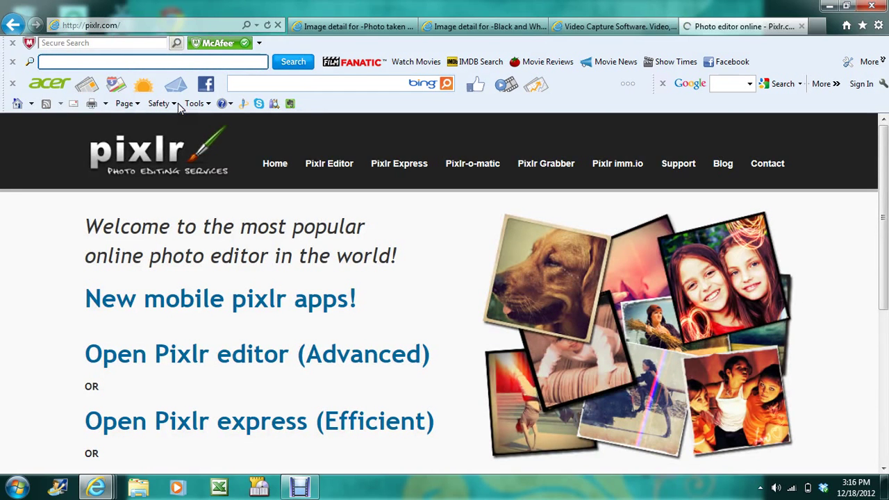
click(284, 358)
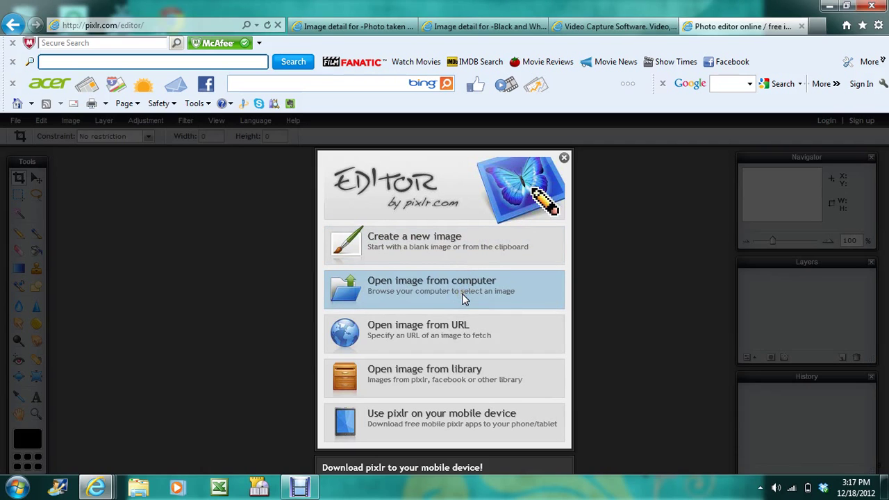
Switch to the tab with the blue butterfly on white orchids photo
click(378, 28)
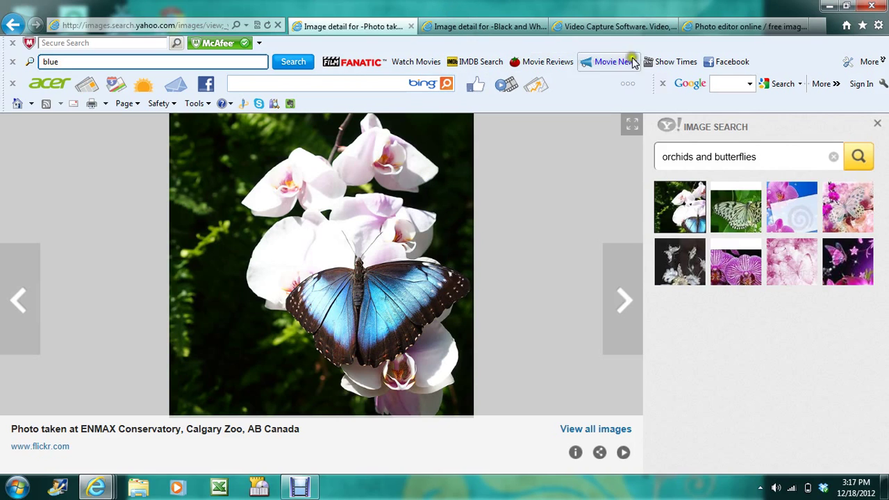
Return to the Pixlr editor tab showing its create-or-open start options
click(726, 31)
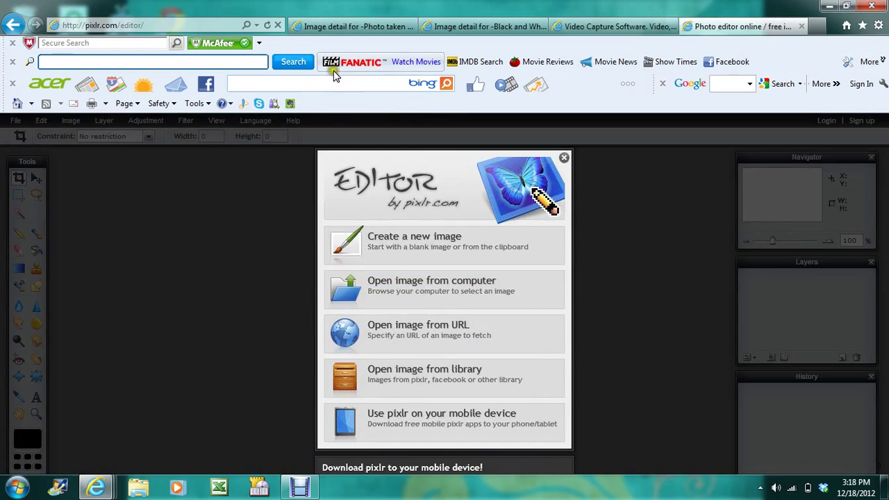
click(344, 26)
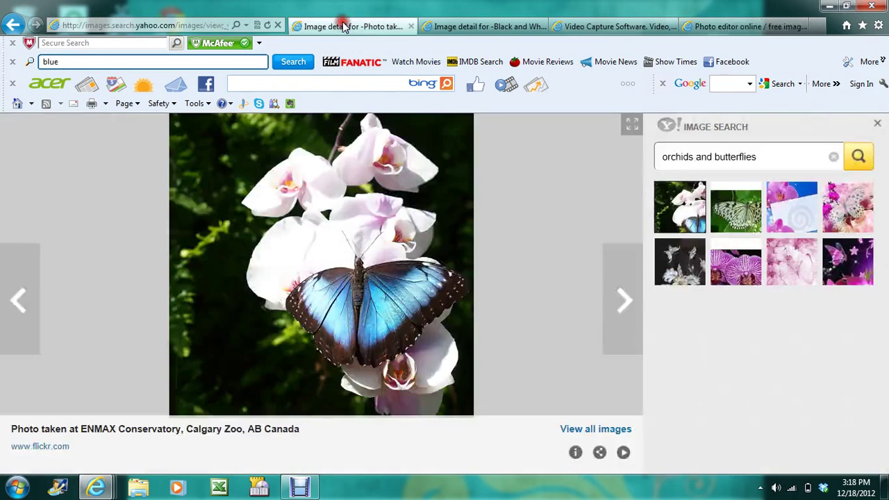
click(164, 26)
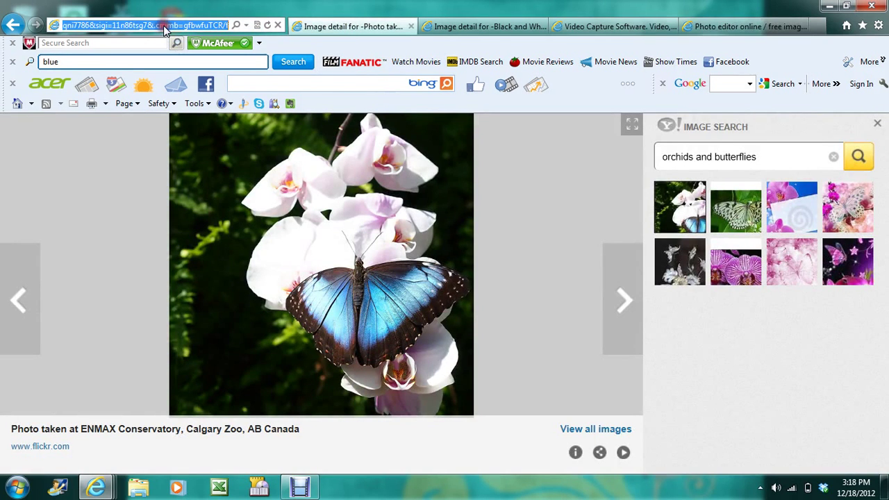
click(719, 28)
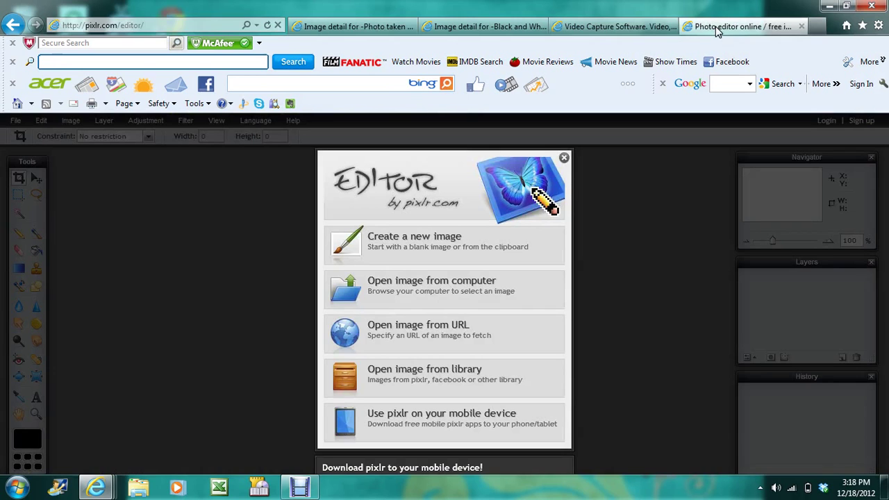
Open butterfly orchid.jpg from the Libraries > Pictures folder as a 600x600 px image
click(401, 291)
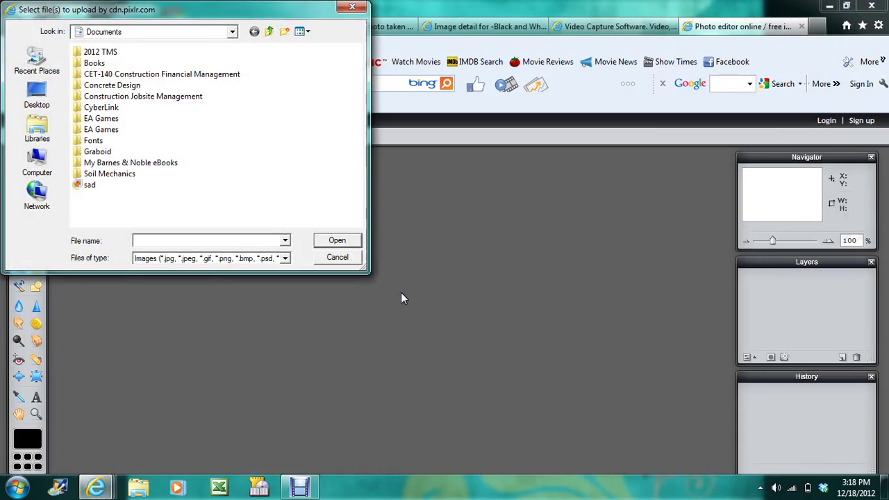
click(90, 219)
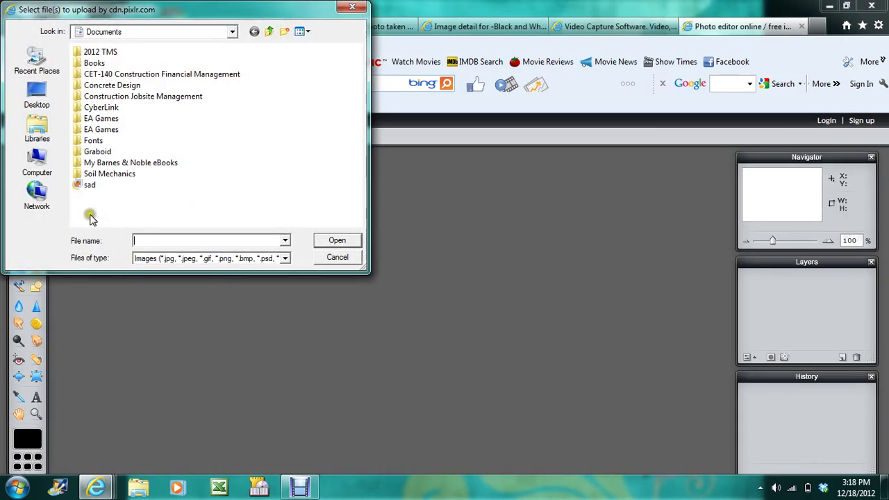
click(38, 127)
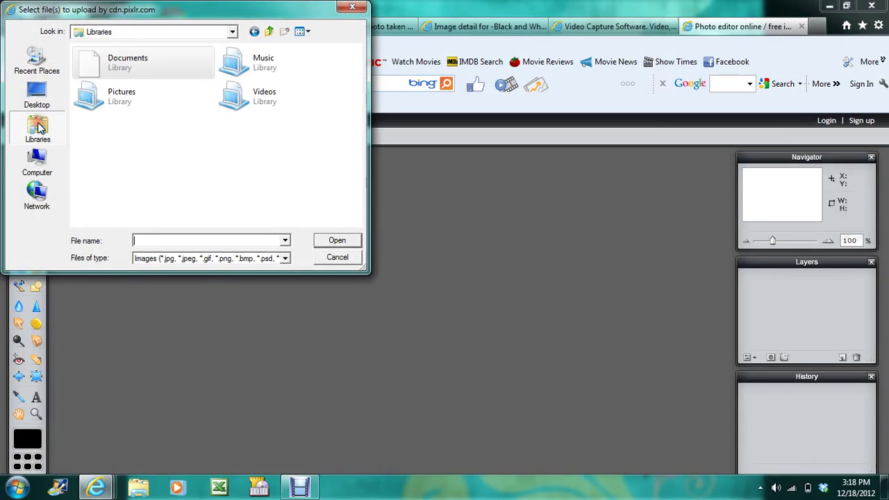
double_click(120, 99)
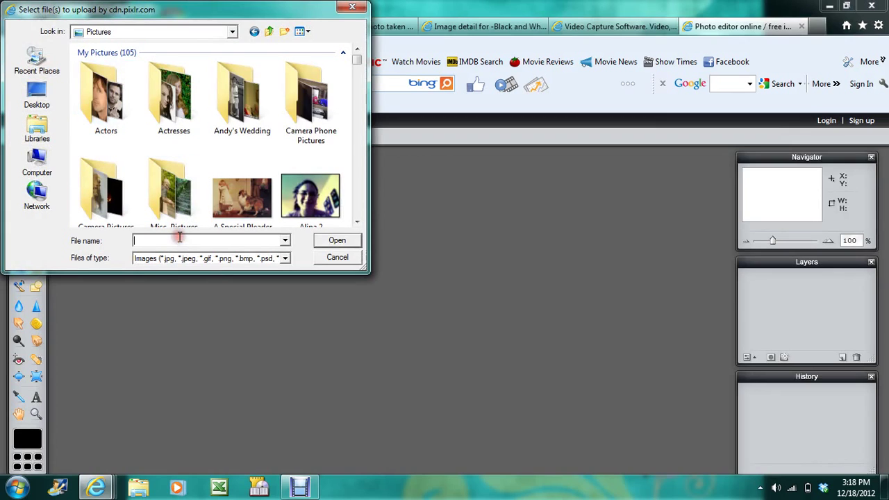
text(b)
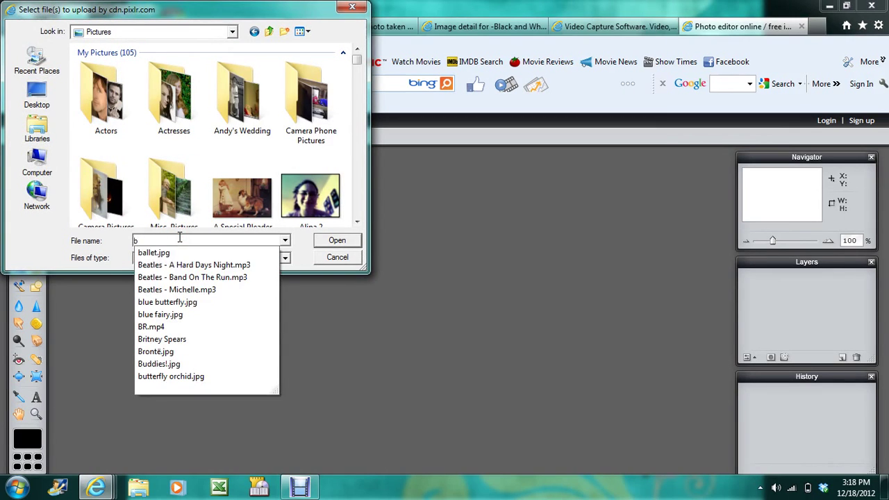
text(ut)
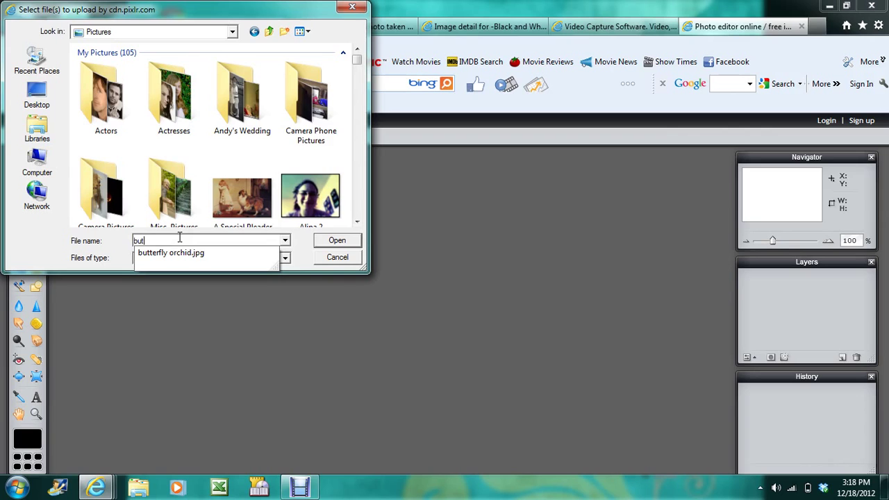
key(Down)
key(Return)
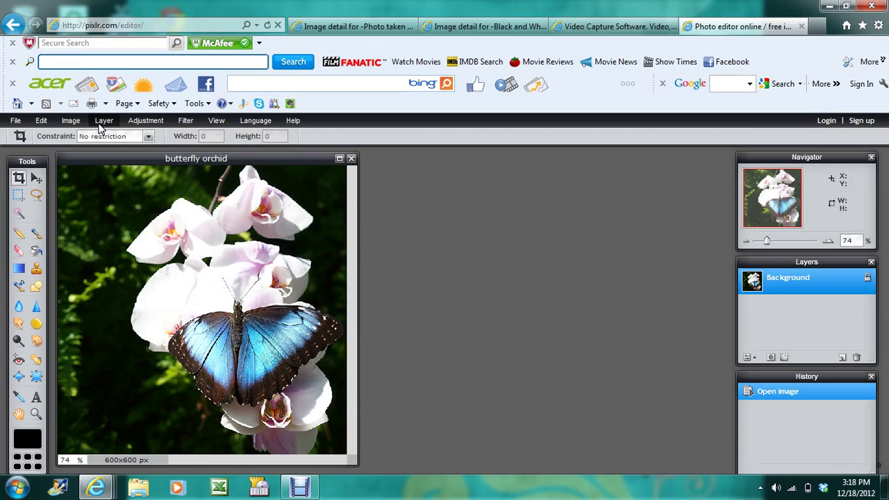
click(103, 122)
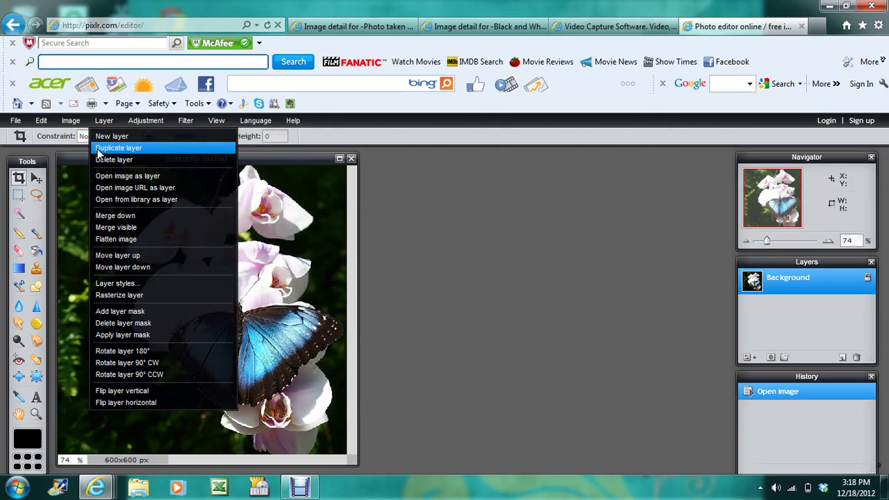
click(98, 150)
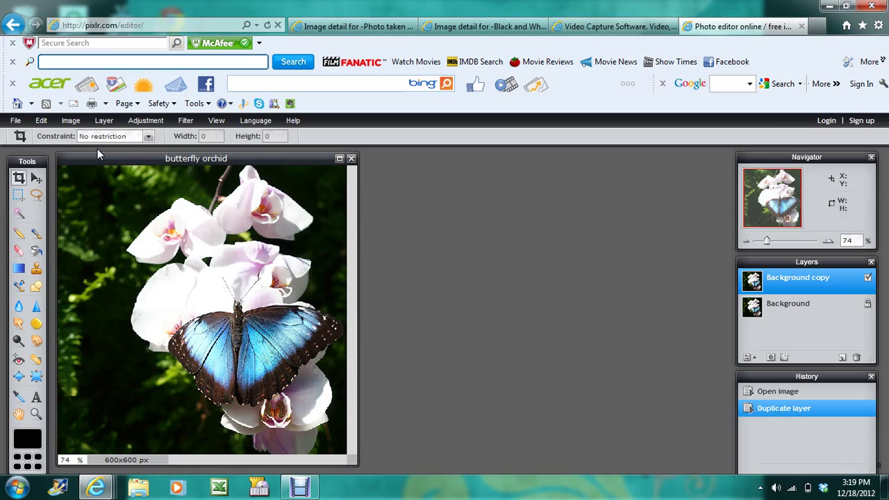
click(19, 252)
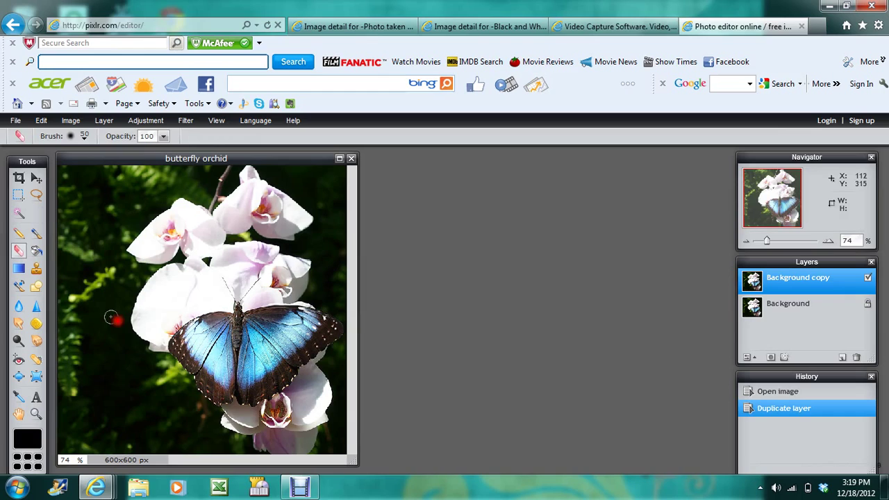
click(190, 264)
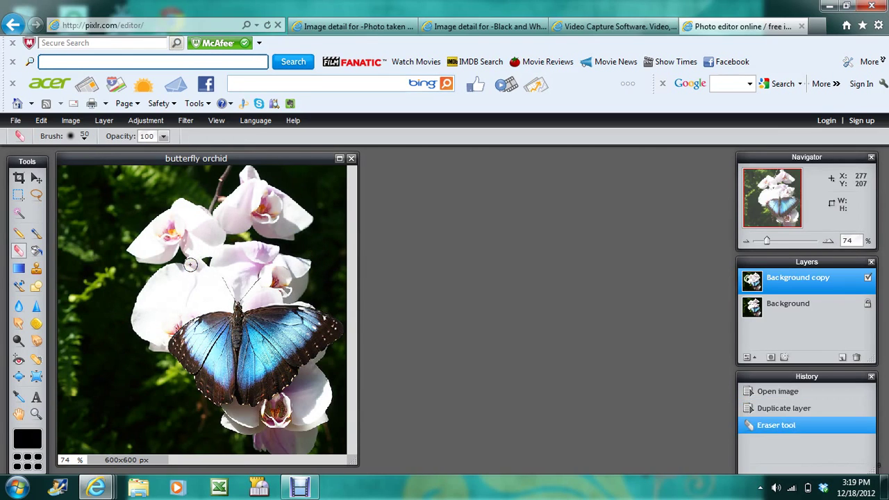
click(774, 395)
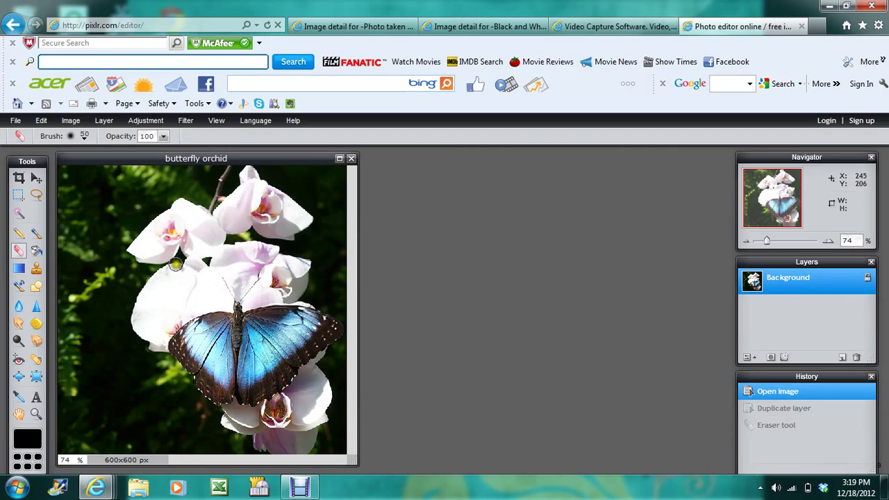
click(19, 250)
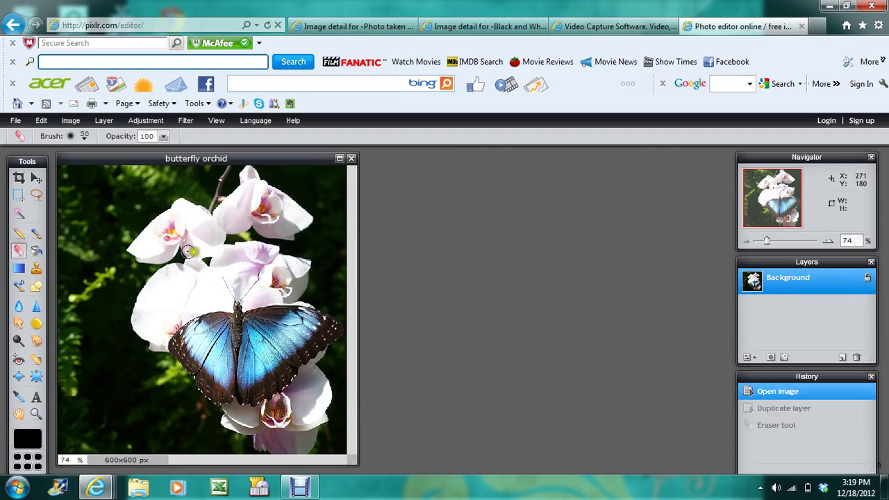
mouse_move(194, 250)
mouse_down()
mouse_move(229, 318)
mouse_move(66, 393)
mouse_move(185, 364)
mouse_move(64, 417)
mouse_move(212, 356)
mouse_move(167, 345)
mouse_move(205, 340)
mouse_move(164, 361)
mouse_up()
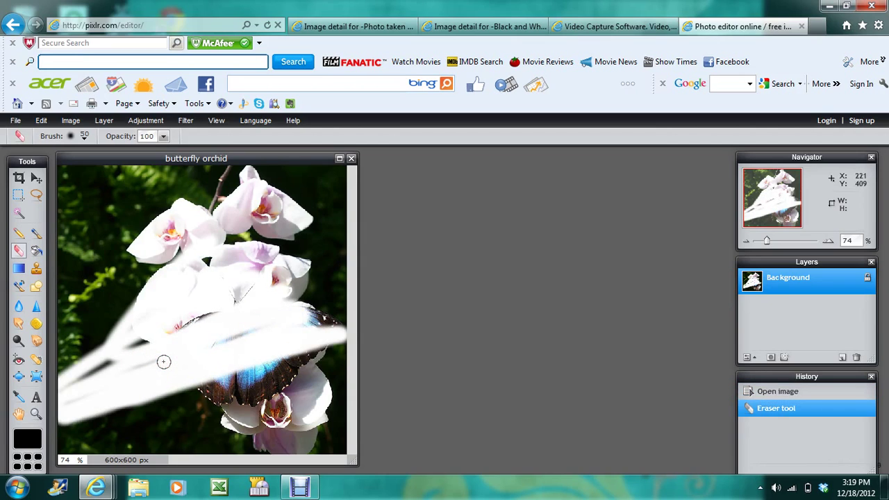
click(763, 394)
Duplicate the Background layer and apply Adjustment > Desaturate to the Background copy
click(104, 121)
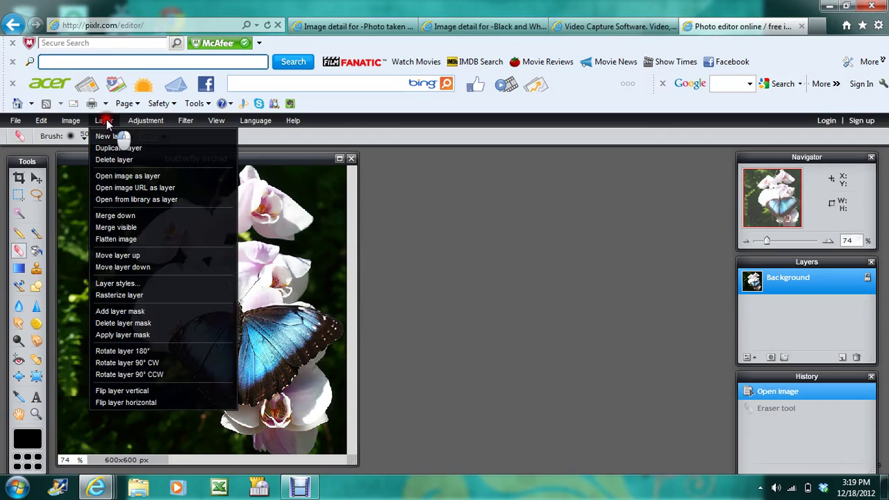
click(113, 147)
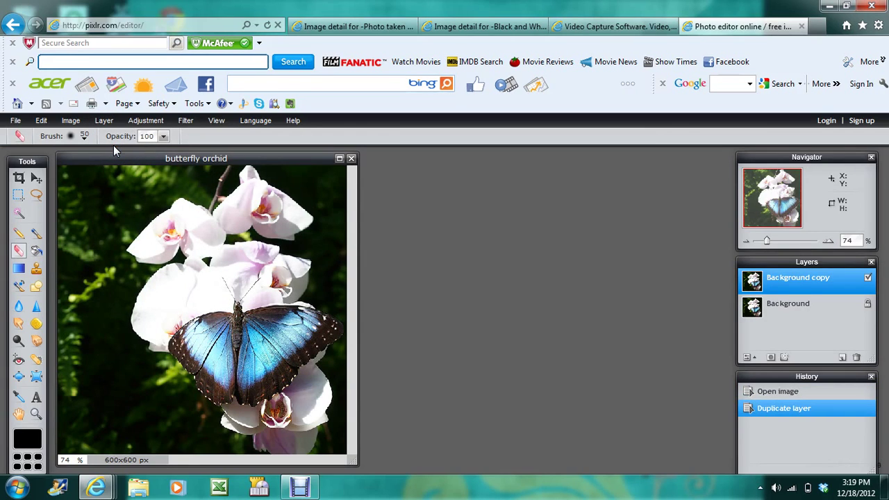
click(133, 121)
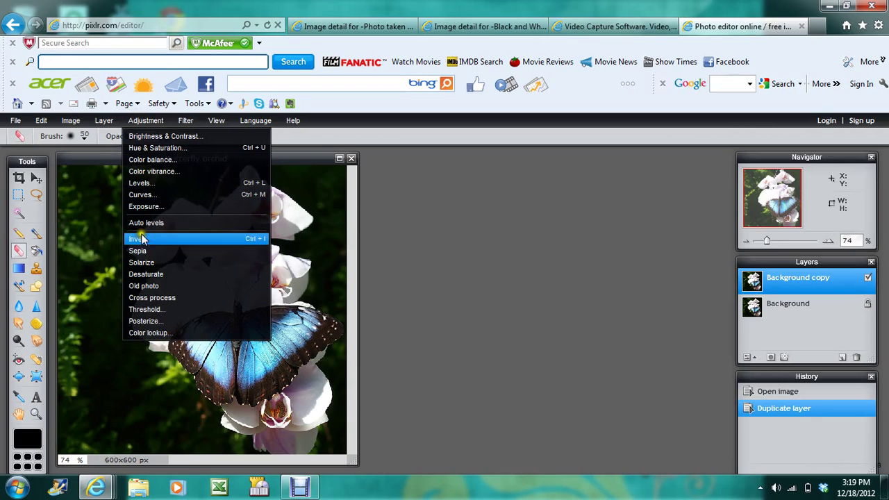
click(148, 275)
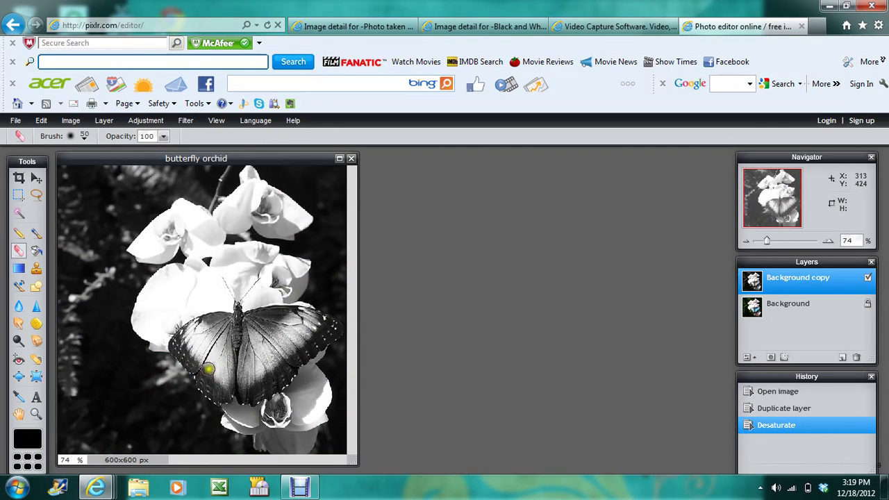
Erase the grey copy over both butterfly wings, revealing the blue beneath
mouse_move(206, 363)
mouse_down()
mouse_move(206, 334)
mouse_move(196, 350)
mouse_move(185, 340)
mouse_move(201, 372)
mouse_up()
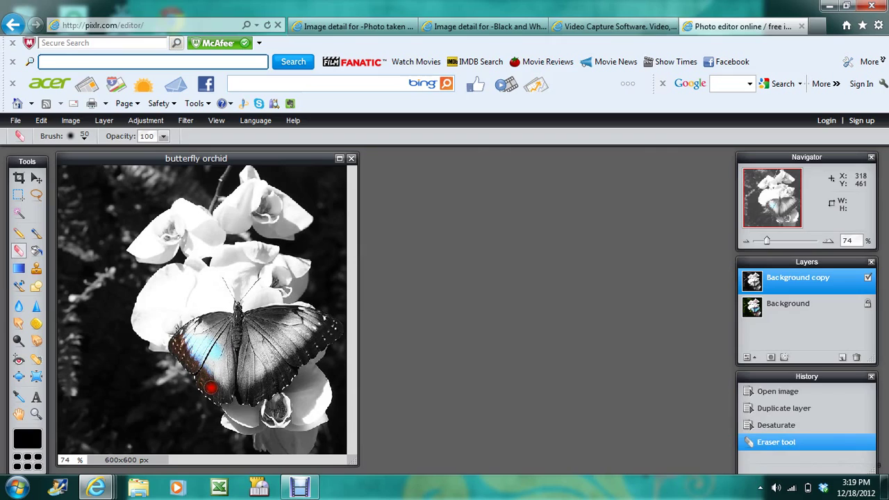
mouse_move(210, 388)
mouse_down()
mouse_move(230, 365)
mouse_move(222, 391)
mouse_move(186, 334)
mouse_move(215, 317)
mouse_move(232, 321)
mouse_move(232, 344)
mouse_move(213, 334)
mouse_move(249, 398)
mouse_up()
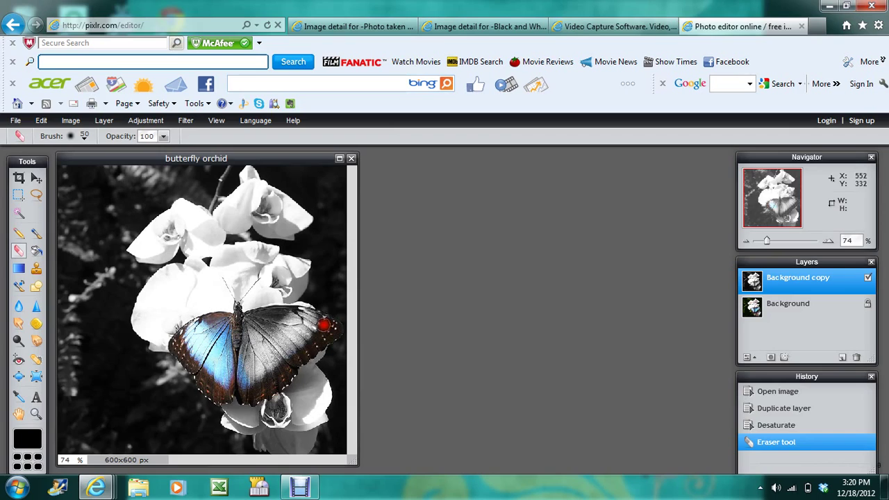
mouse_move(325, 325)
mouse_down()
mouse_move(250, 319)
mouse_move(239, 342)
mouse_move(264, 320)
mouse_move(246, 356)
mouse_move(261, 346)
mouse_move(259, 360)
mouse_move(280, 339)
mouse_move(252, 378)
mouse_move(306, 321)
mouse_move(298, 332)
mouse_move(285, 327)
mouse_move(297, 319)
mouse_move(276, 330)
mouse_move(211, 324)
mouse_up()
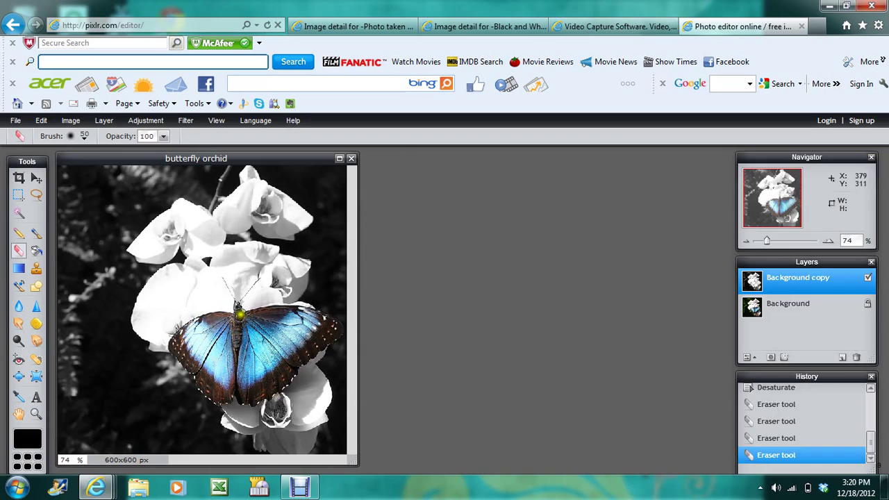
click(238, 313)
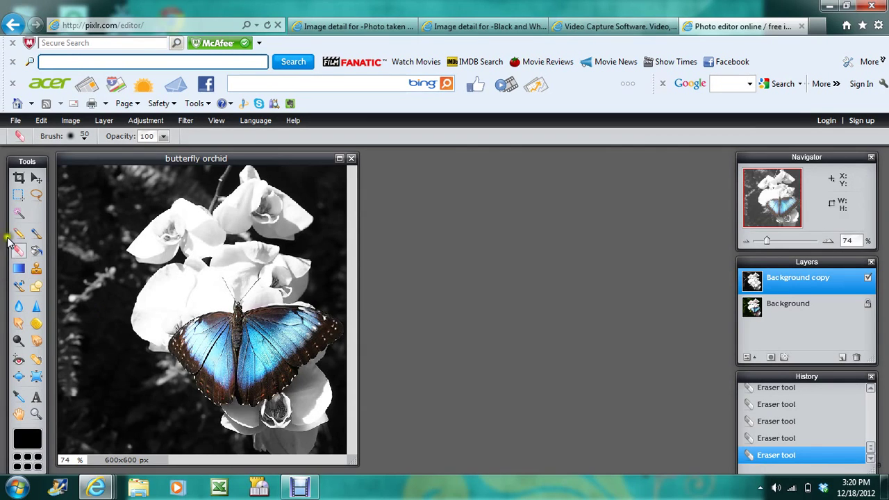
Flatten the Background copy and Background into one layer with Layer > Flatten image
click(70, 122)
click(110, 121)
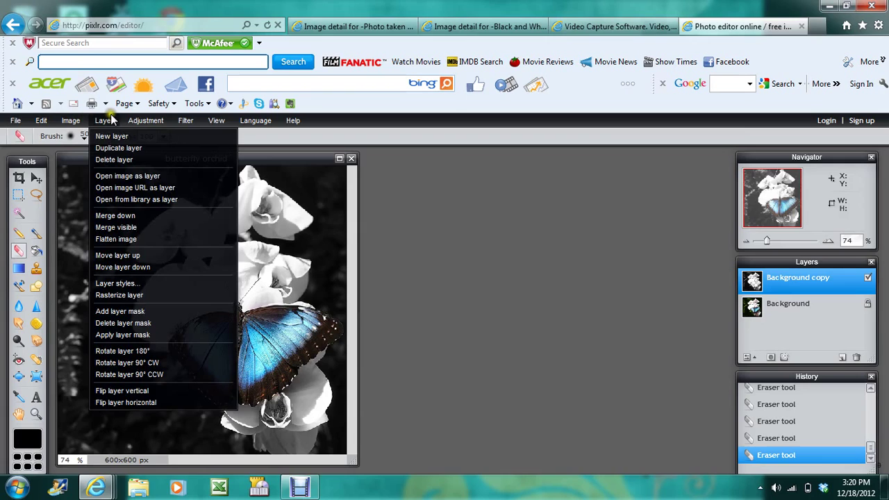
click(116, 239)
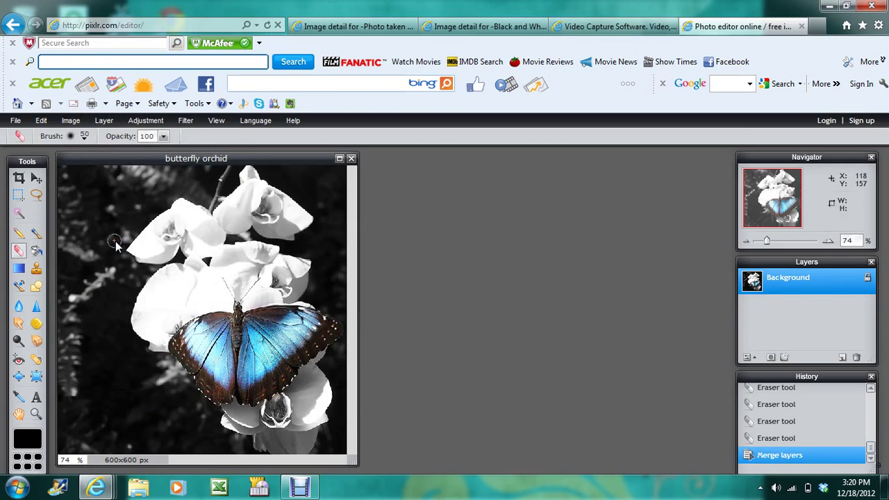
Paint the butterfly's wings a saturated mid-purple using the Color replace tool
click(19, 289)
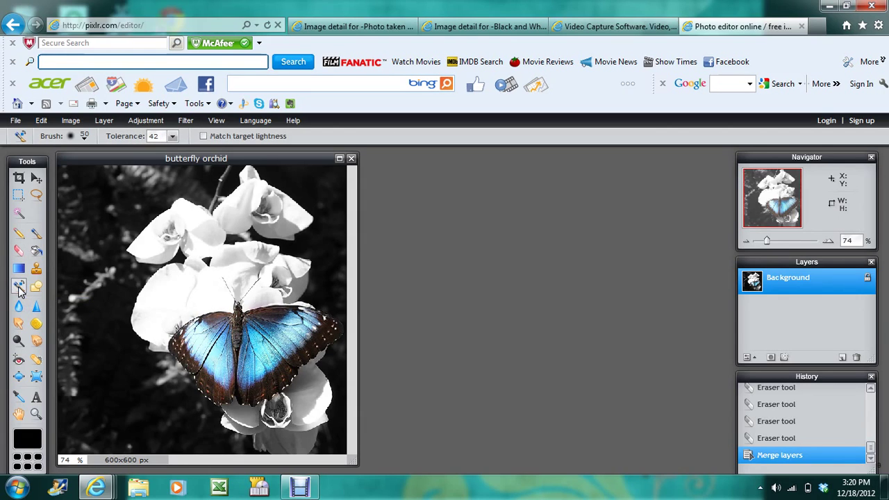
click(27, 443)
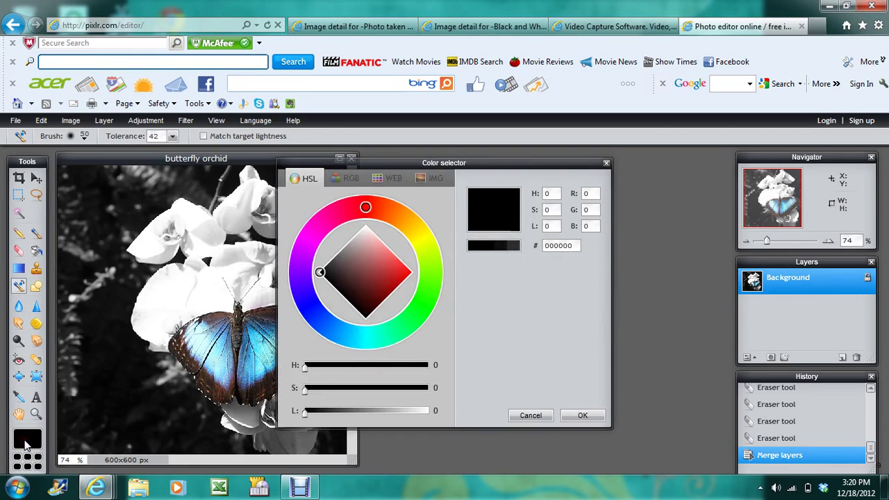
click(307, 256)
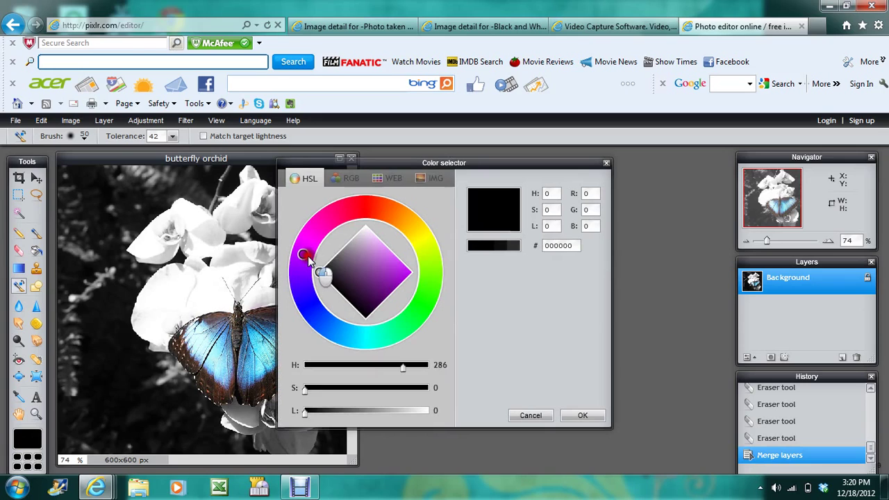
mouse_move(324, 274)
mouse_down()
mouse_move(367, 288)
mouse_move(388, 272)
mouse_move(389, 289)
mouse_move(384, 282)
mouse_up()
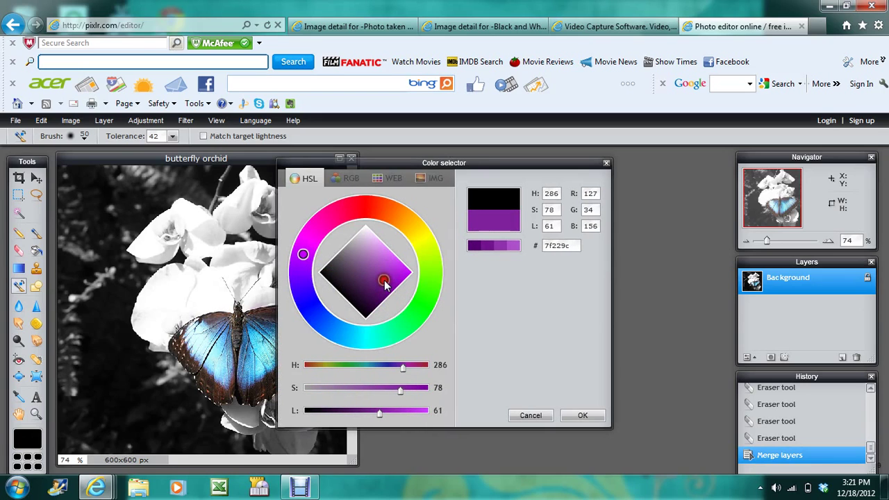
click(583, 416)
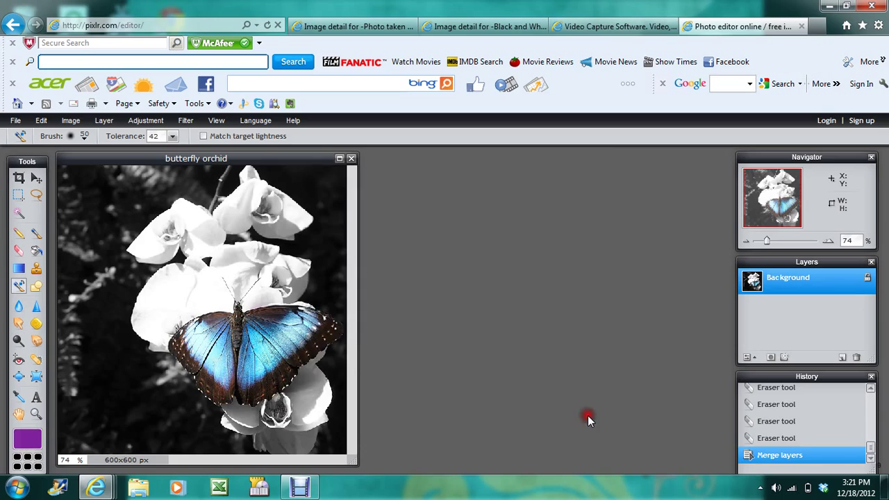
mouse_move(228, 345)
mouse_down()
mouse_move(223, 376)
mouse_move(183, 341)
mouse_move(191, 330)
mouse_move(182, 339)
mouse_move(200, 327)
mouse_move(206, 344)
mouse_move(227, 316)
mouse_move(221, 403)
mouse_move(179, 340)
mouse_move(245, 380)
mouse_move(310, 337)
mouse_move(310, 321)
mouse_move(268, 316)
mouse_move(241, 330)
mouse_move(237, 381)
mouse_move(263, 325)
mouse_move(266, 344)
mouse_move(295, 332)
mouse_move(279, 351)
mouse_move(318, 318)
mouse_move(217, 325)
mouse_up()
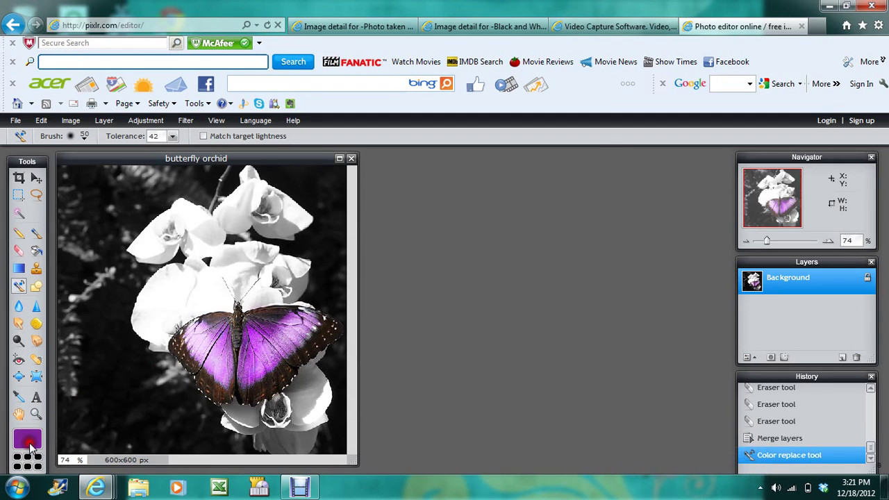
Choose a light orange foreground colour and repaint both butterfly wings from purple to orange
click(30, 445)
click(408, 205)
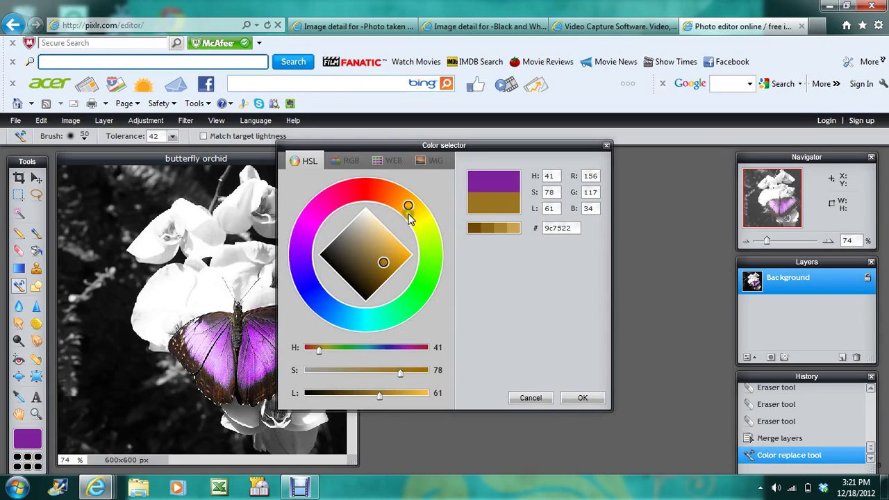
mouse_move(409, 214)
mouse_down()
mouse_move(396, 194)
mouse_move(413, 209)
mouse_up()
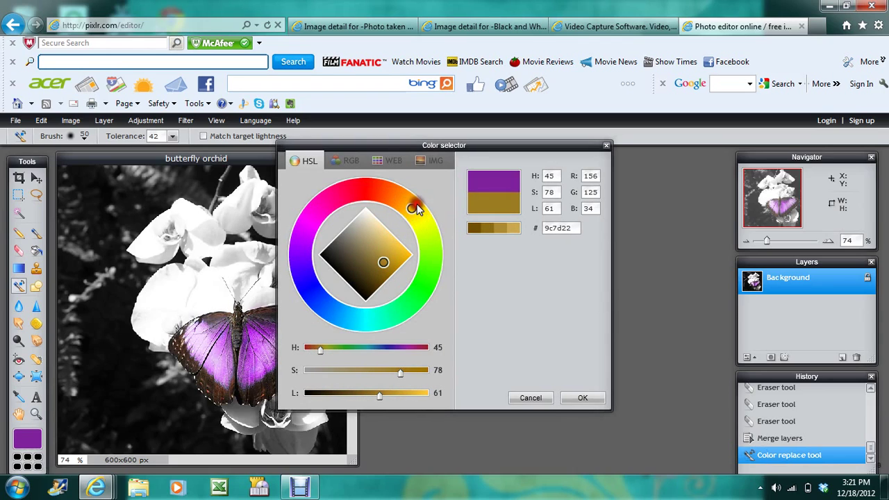
mouse_move(384, 267)
mouse_down()
mouse_move(409, 270)
mouse_move(398, 254)
mouse_move(403, 274)
mouse_move(399, 253)
mouse_up()
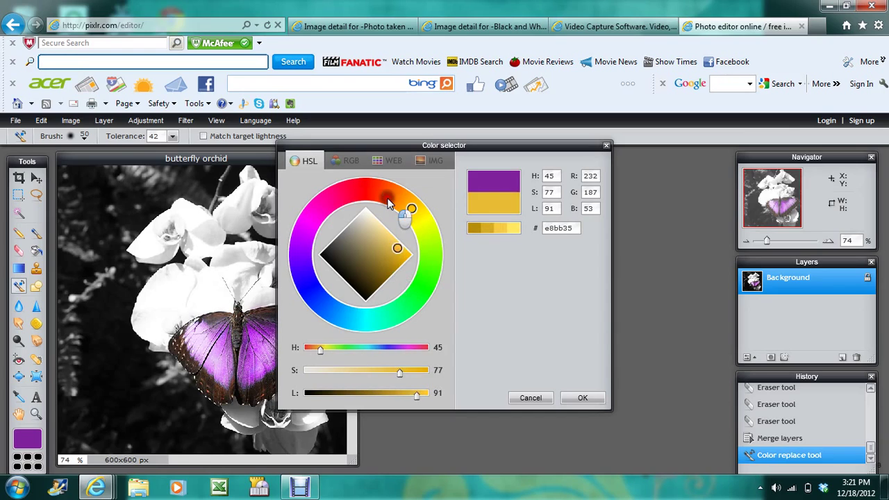
drag(411, 208, 389, 195)
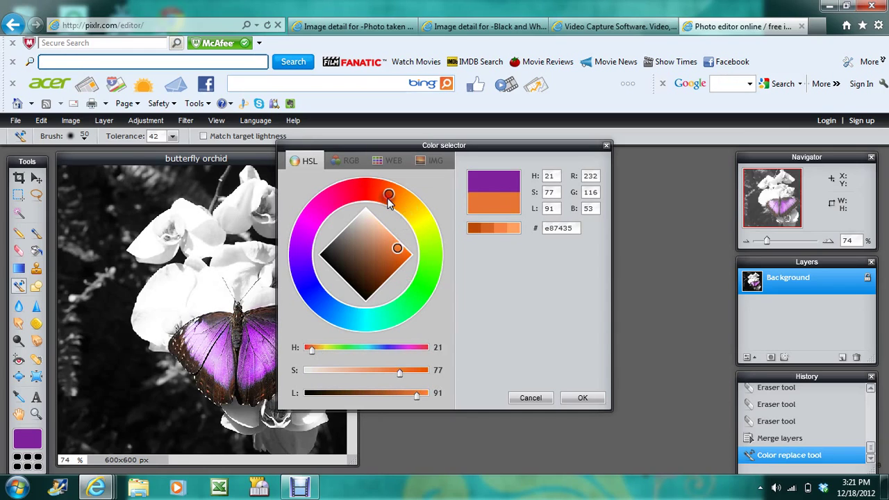
click(604, 401)
mouse_move(210, 335)
mouse_down()
mouse_move(201, 386)
mouse_move(236, 332)
mouse_move(224, 387)
mouse_move(207, 382)
mouse_move(202, 327)
mouse_up()
mouse_move(271, 314)
mouse_down()
mouse_move(323, 320)
mouse_move(239, 385)
mouse_move(260, 376)
mouse_move(309, 322)
mouse_move(310, 340)
mouse_move(284, 370)
mouse_move(255, 368)
mouse_move(248, 318)
mouse_move(247, 367)
mouse_move(276, 322)
mouse_move(266, 341)
mouse_move(280, 342)
mouse_move(294, 324)
mouse_move(271, 347)
mouse_move(314, 307)
mouse_move(258, 350)
mouse_move(239, 385)
mouse_move(231, 359)
mouse_move(240, 331)
mouse_move(208, 327)
mouse_up()
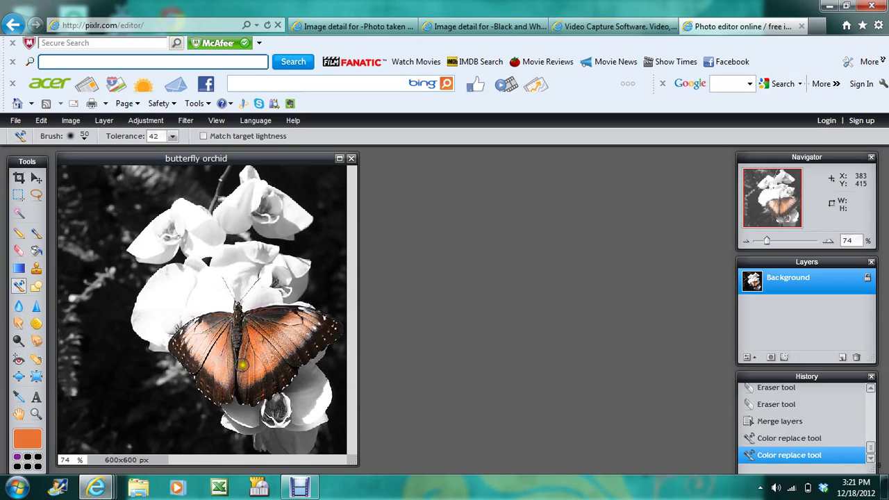
Touch up the wings, compare the blue, purple and orange states in History, then undo the last stroke
mouse_move(315, 332)
mouse_down()
mouse_move(317, 324)
mouse_move(279, 374)
mouse_up()
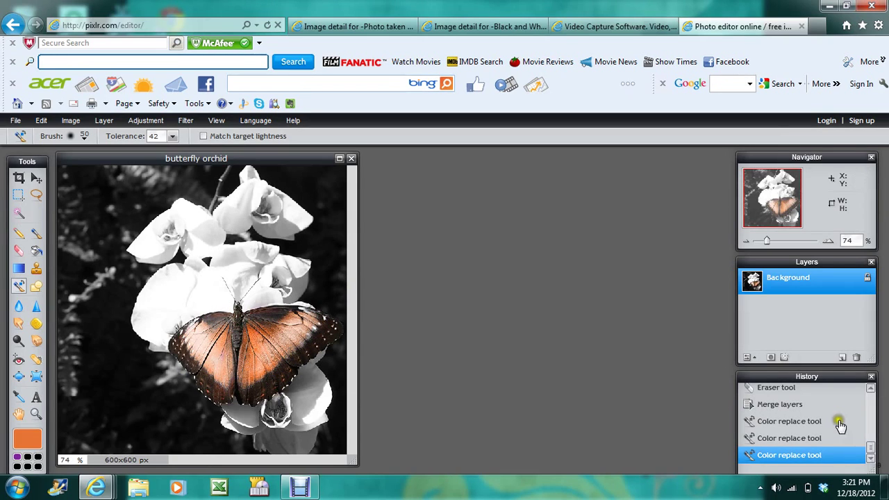
click(792, 406)
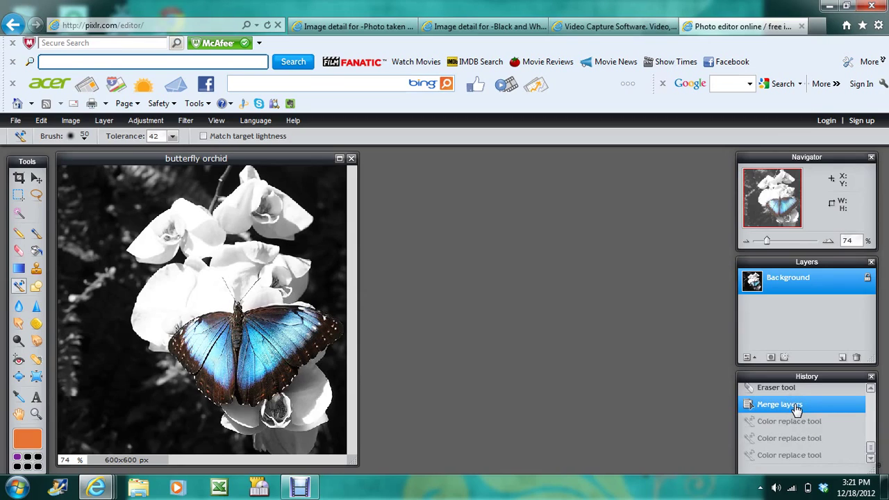
click(793, 421)
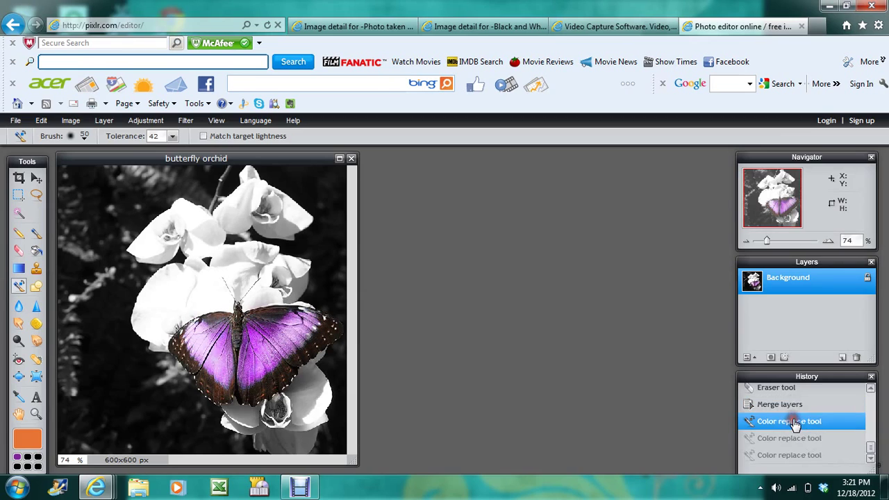
click(789, 440)
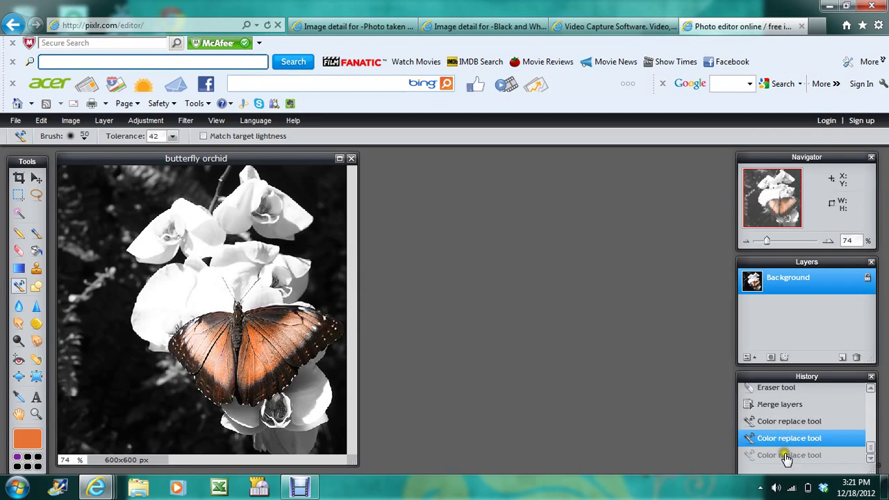
click(784, 456)
click(789, 438)
mouse_move(98, 490)
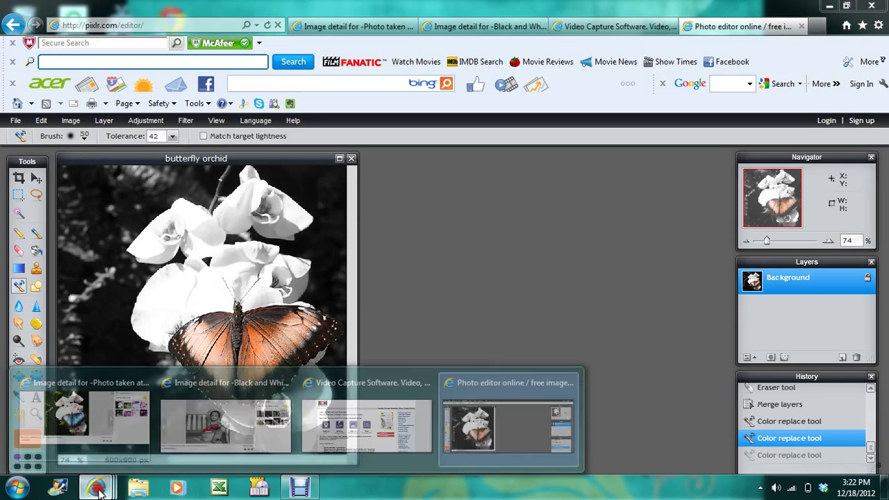